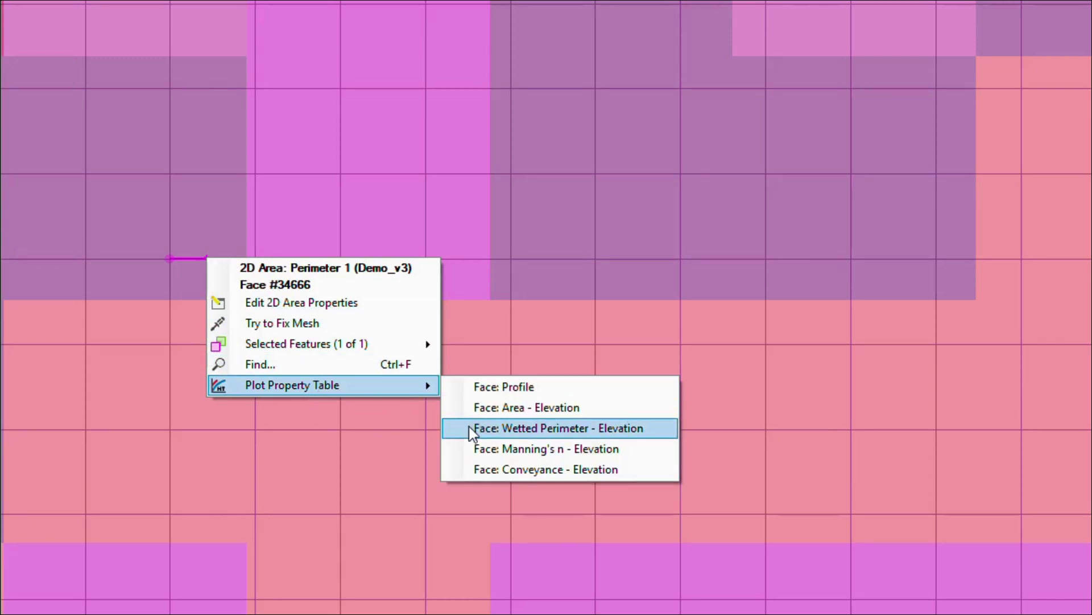
- Plot face #34666's Manning's n versus elevation, then view the same values as a table
click(498, 450)
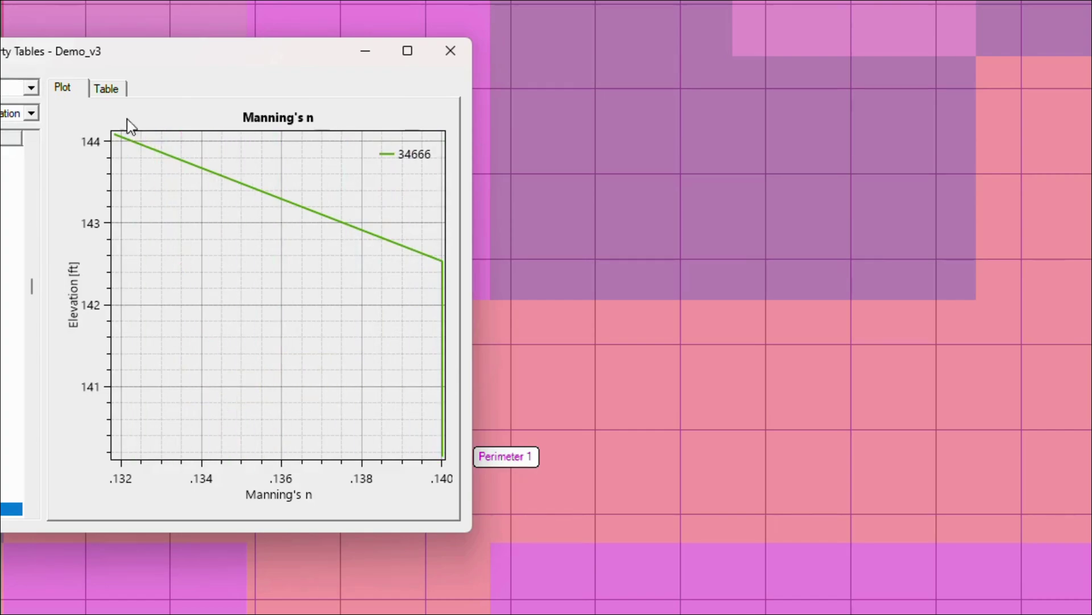
click(108, 88)
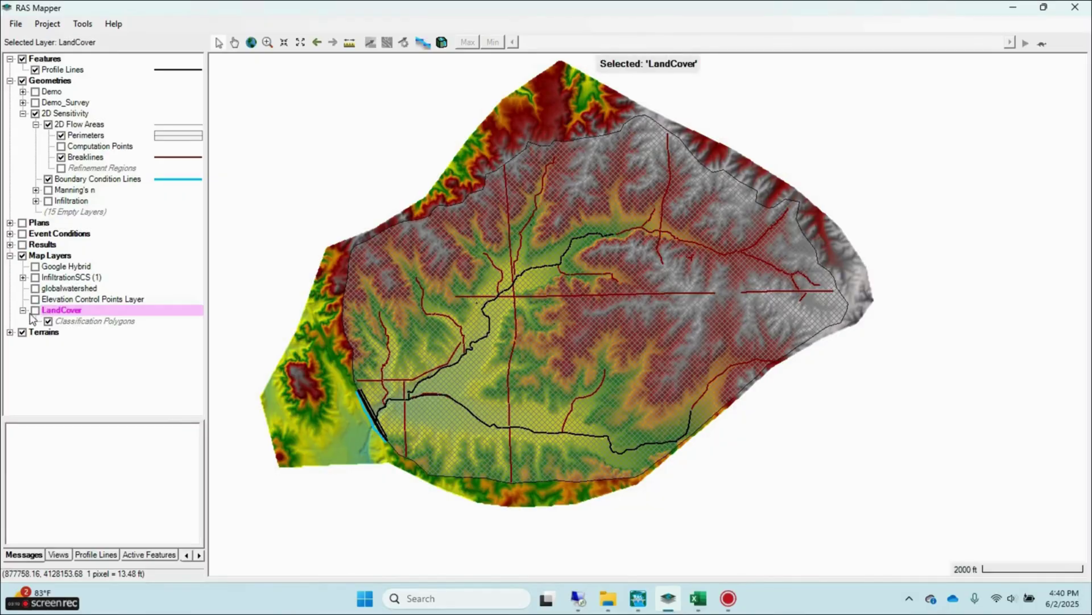
- Import Channel Polygon.shp into the LandCover classification polygons as Open Water
click(35, 311)
click(78, 322)
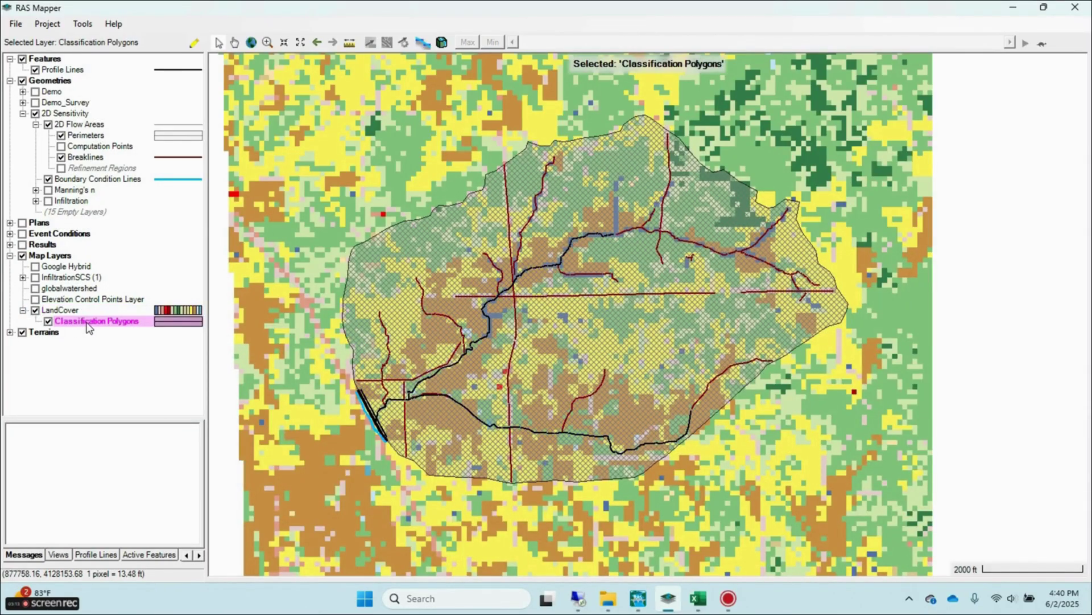
click(195, 43)
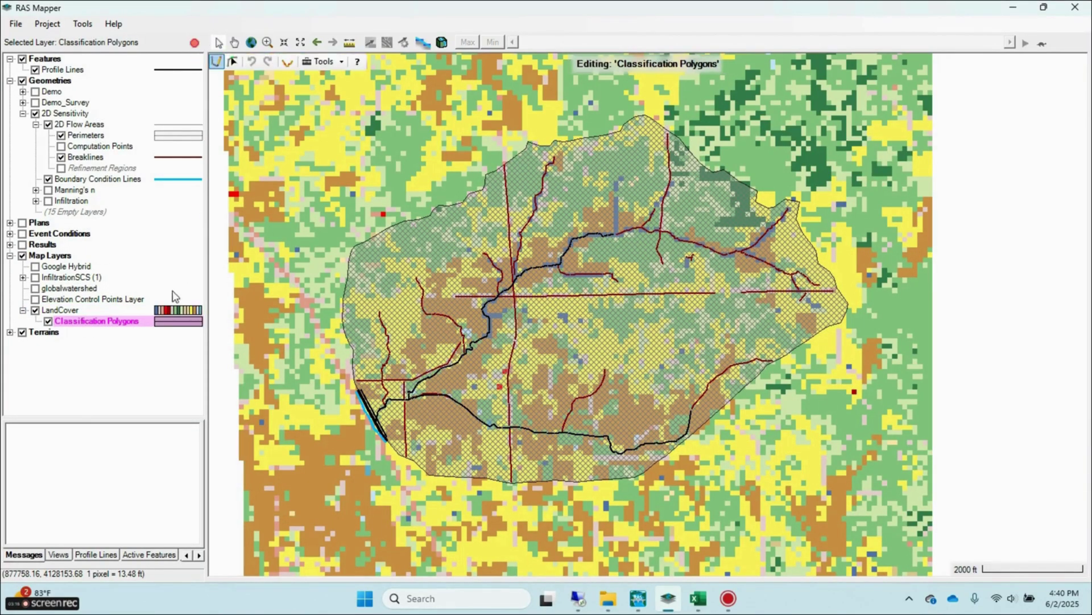
right_click(125, 325)
click(179, 422)
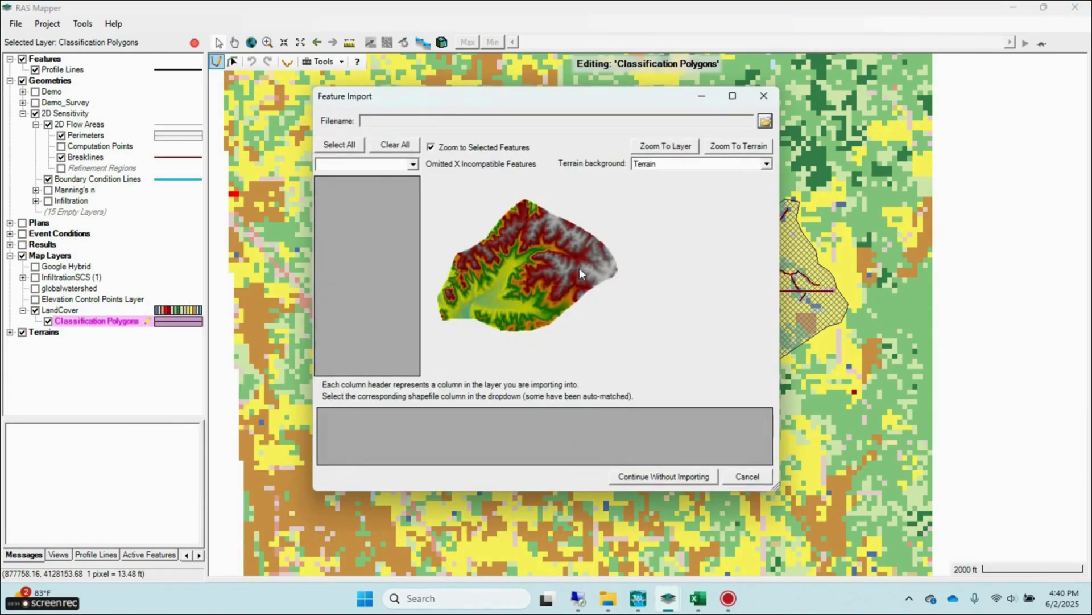
click(765, 121)
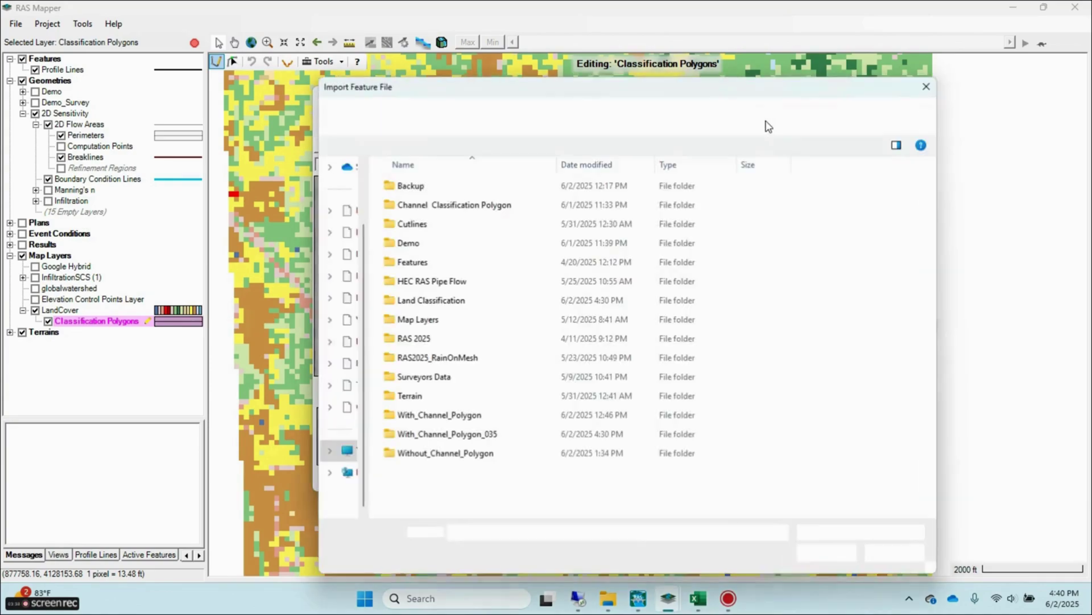
click(486, 204)
double_click(486, 204)
click(470, 188)
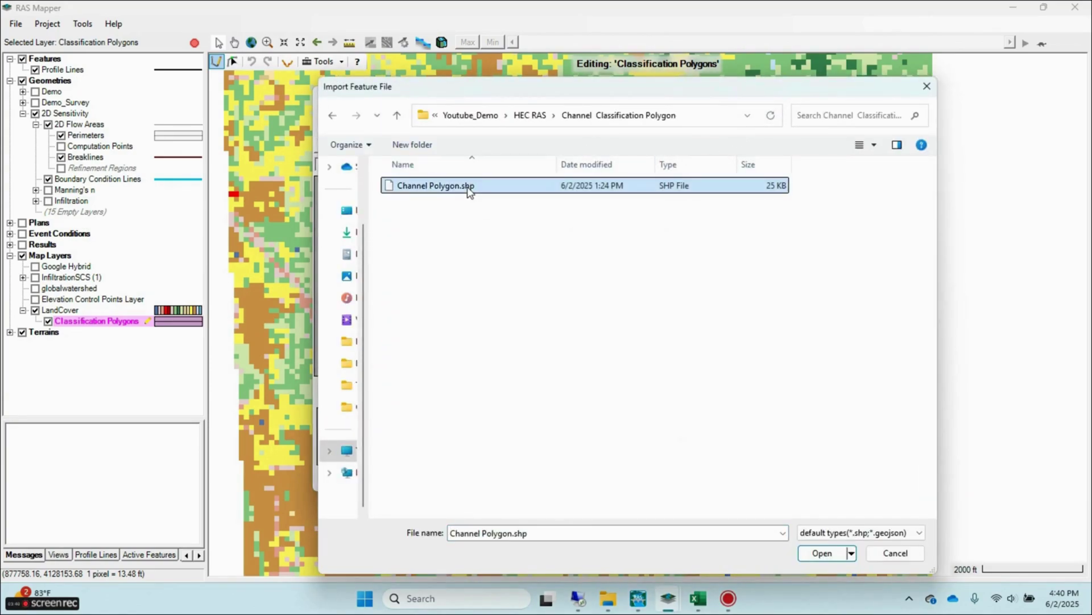
click(822, 553)
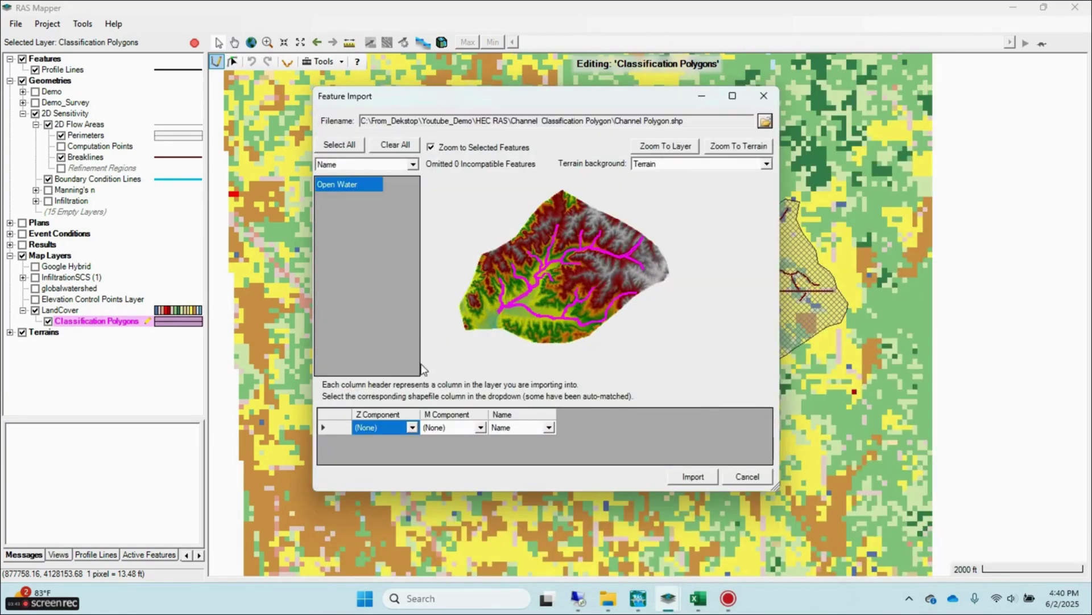
click(693, 477)
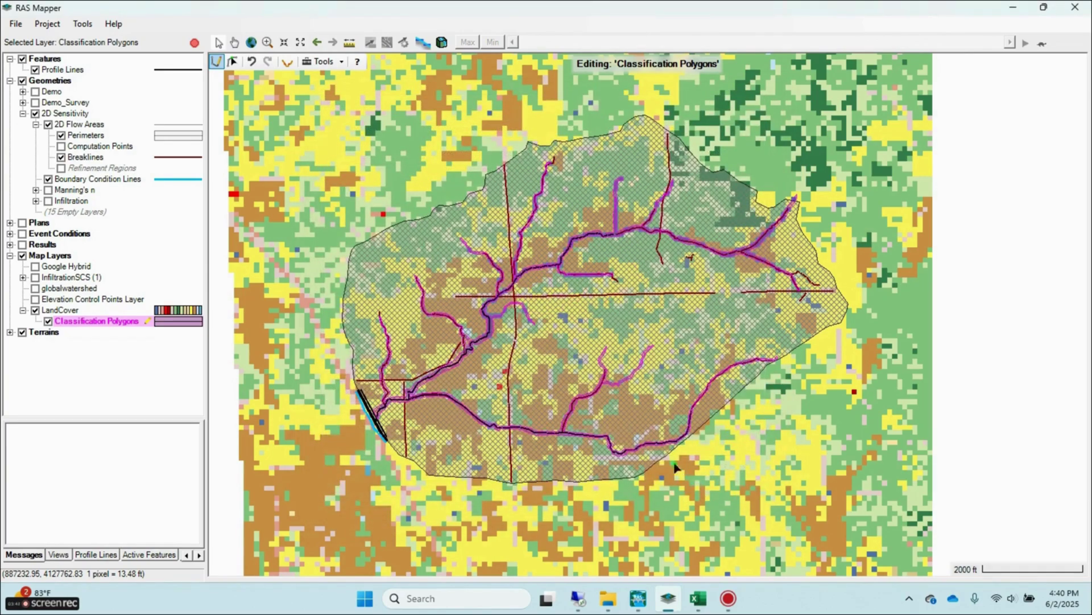
- Set the imported Open Water polygon's Manning's n to 0.04 and stop editing
click(233, 61)
click(516, 317)
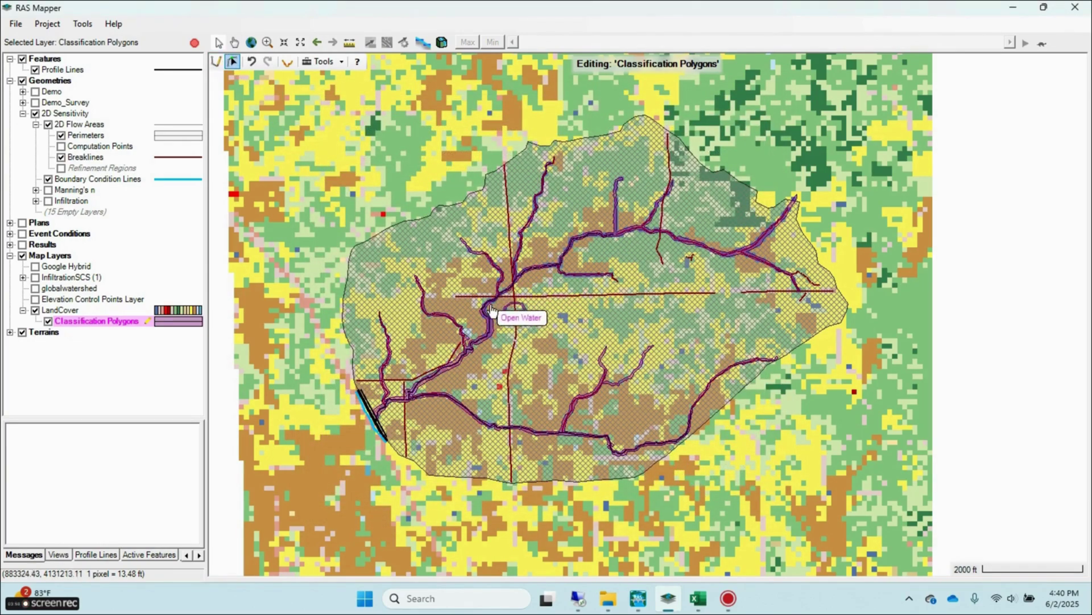
right_click(490, 329)
click(512, 348)
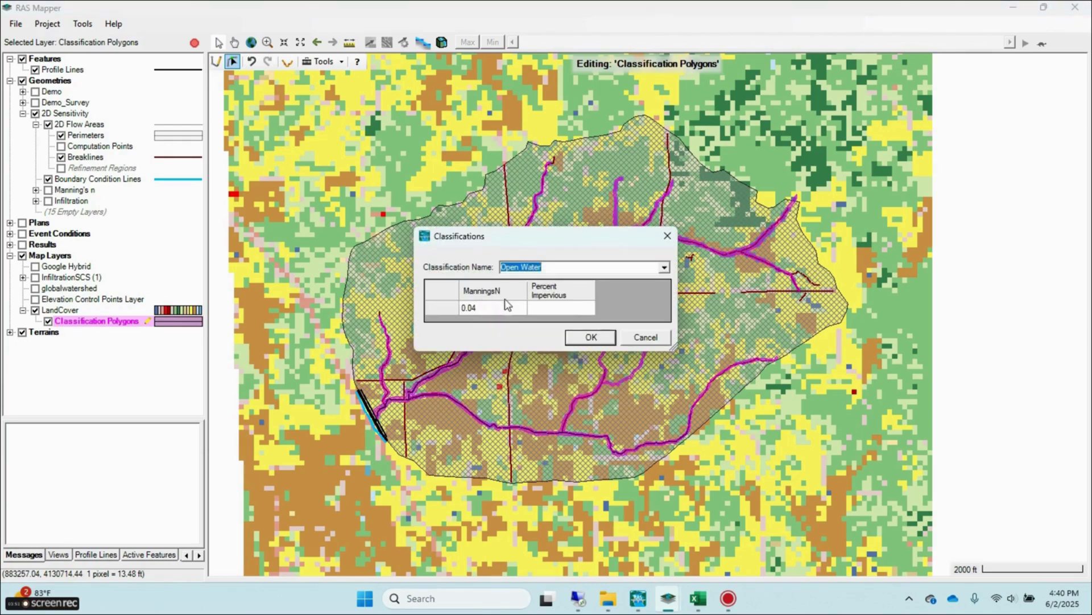
click(478, 311)
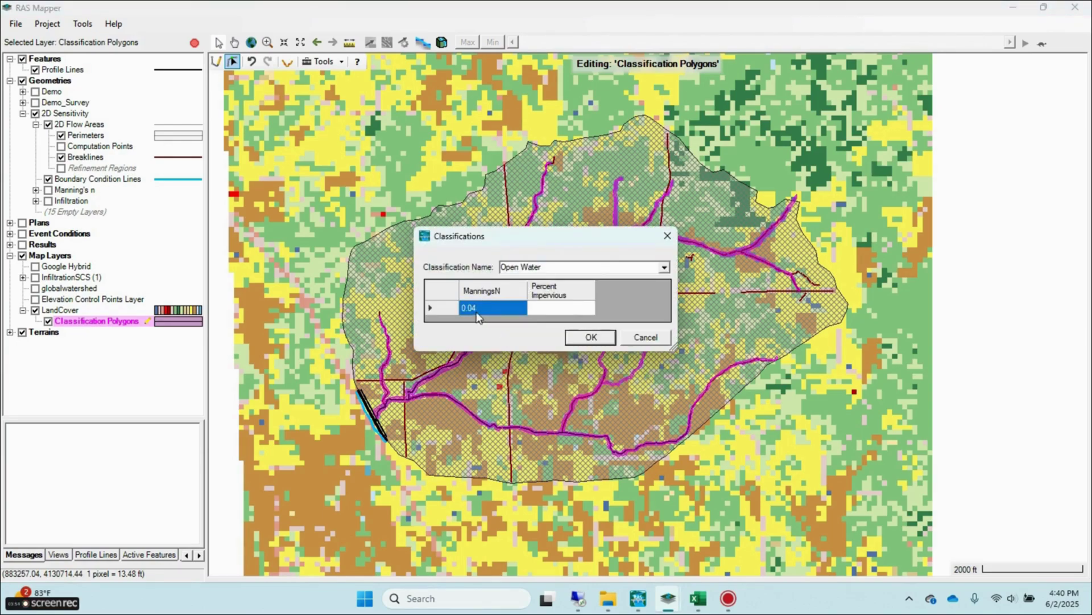
click(580, 340)
click(61, 310)
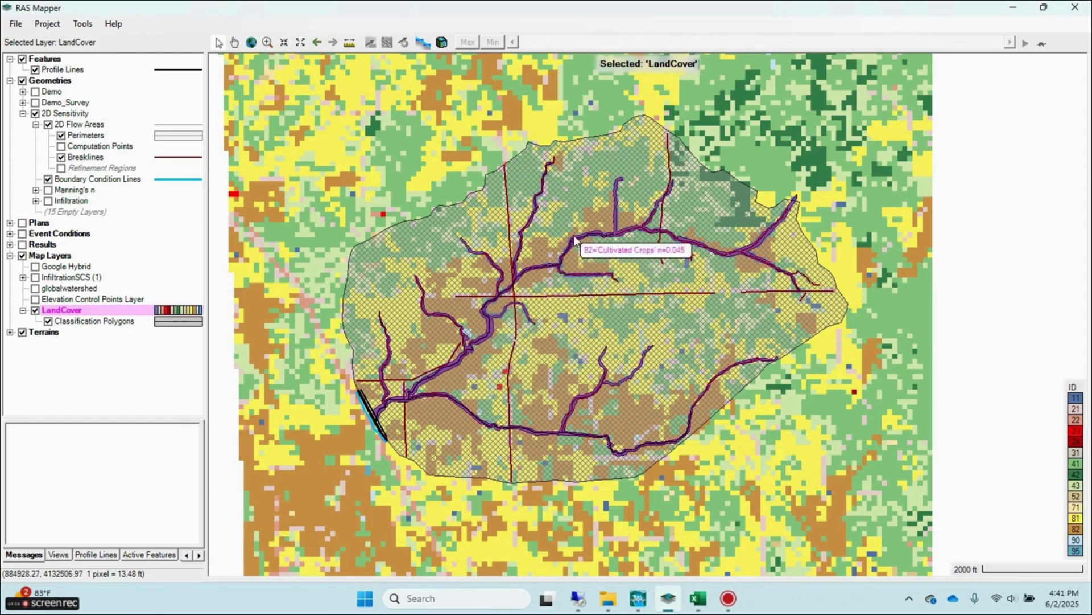
scroll(411, 411, up, 3)
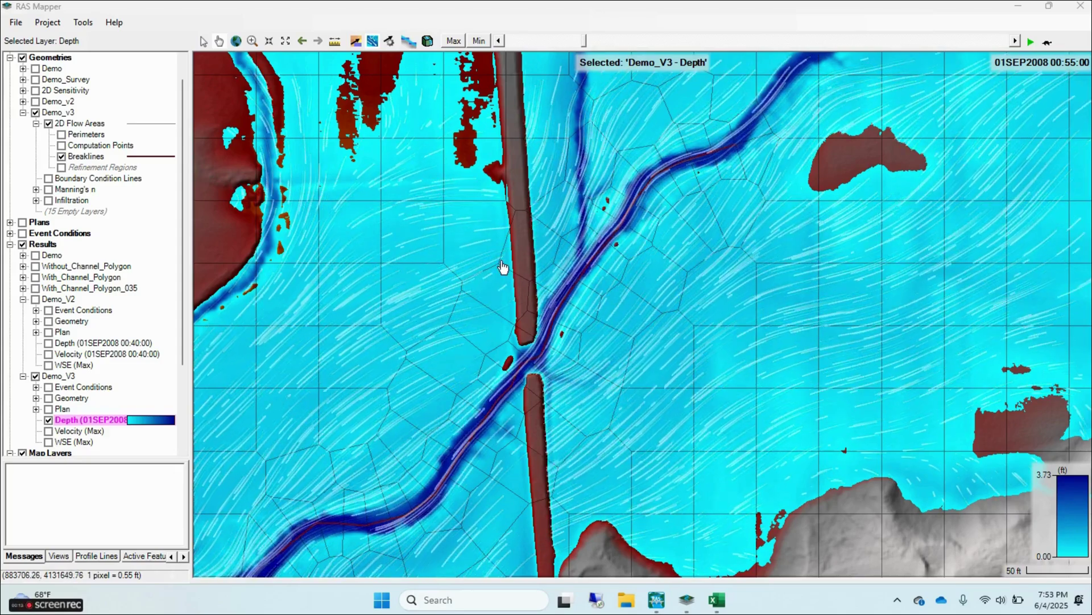
- Enable Plot 2D Hydraulic Connectivity on the Demo_V3 Depth layer and zoom into the road crossing
right_click(121, 424)
click(124, 431)
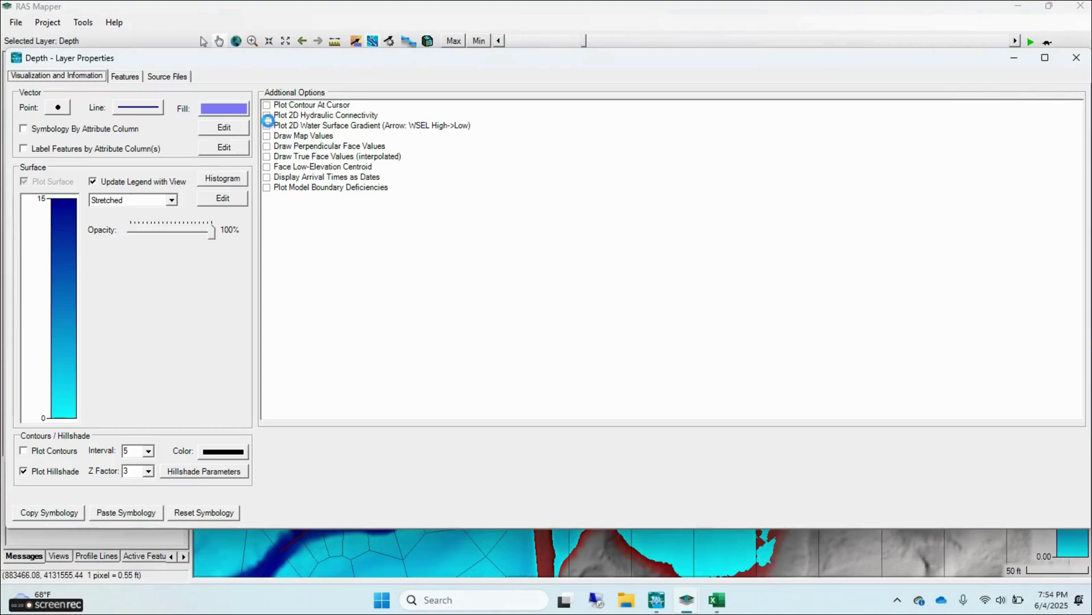
click(267, 116)
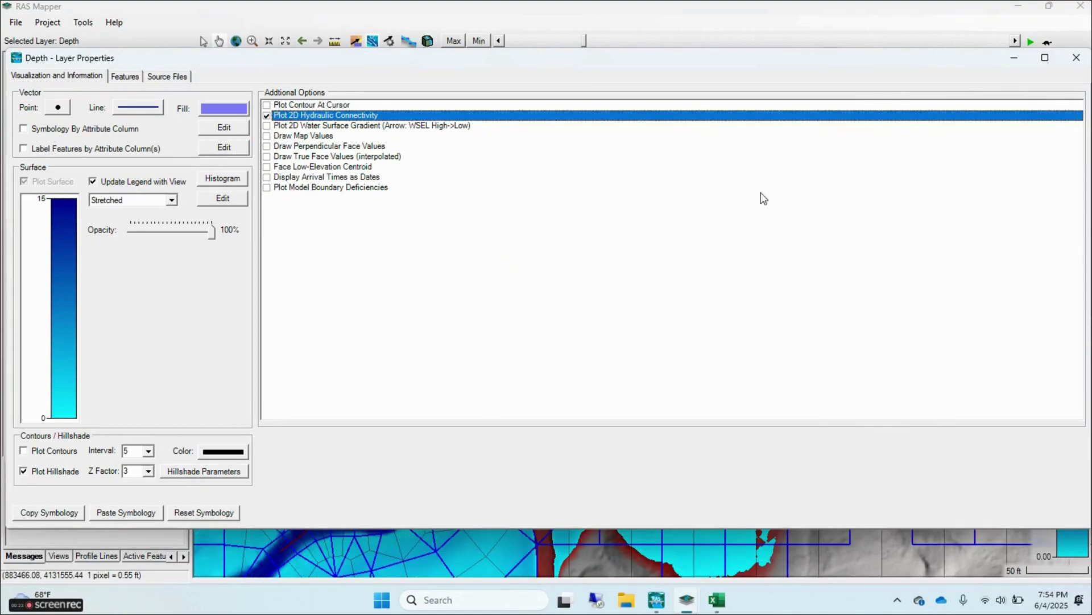
click(1076, 57)
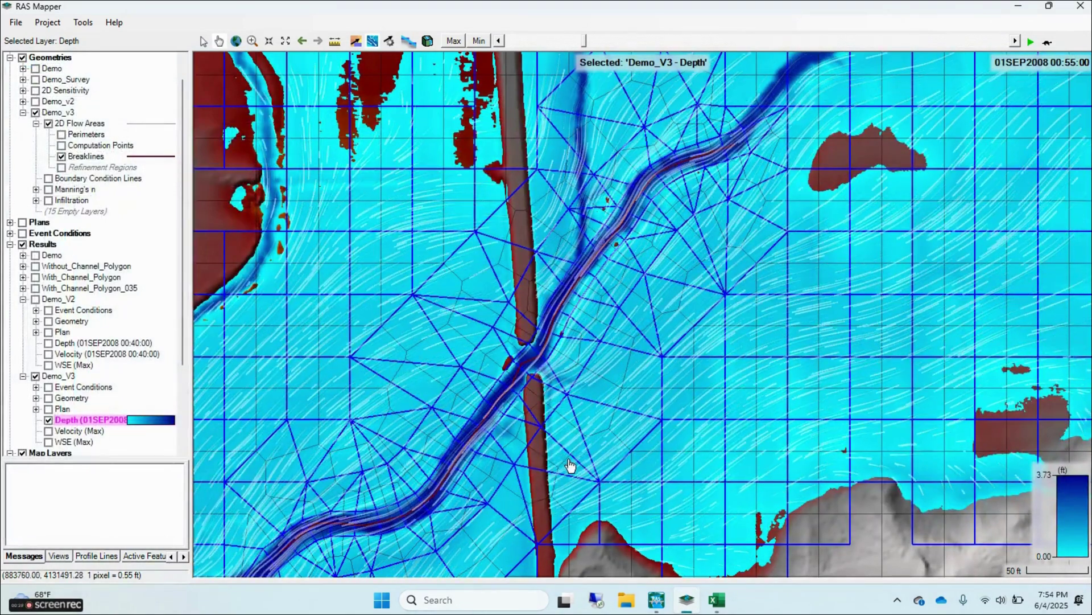
scroll(573, 469, up, 3)
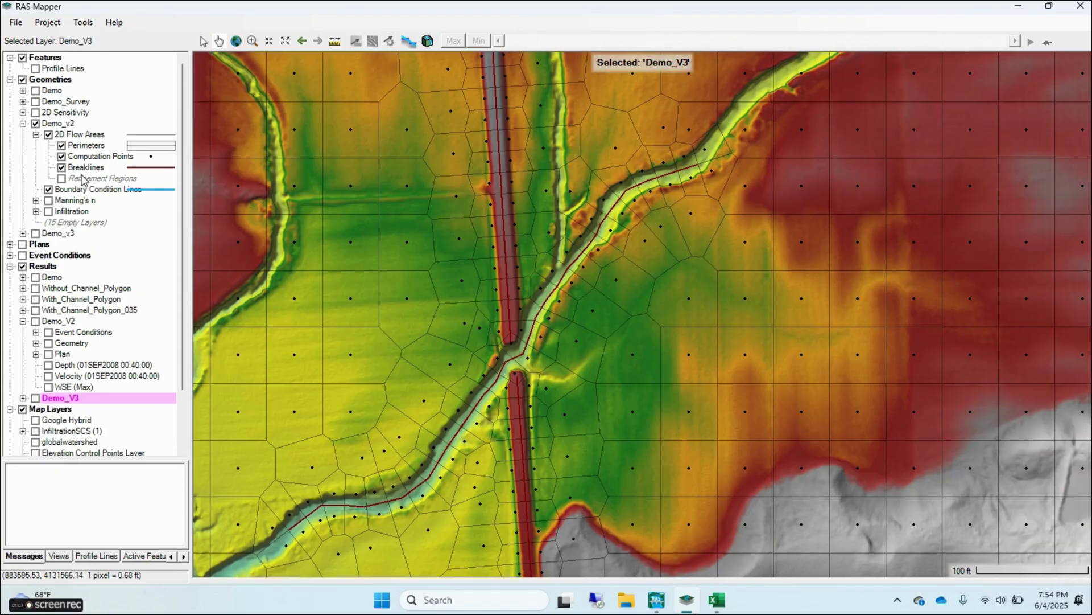
- Pan along the channel and display the Demo_V2 depth results on the map
click(84, 179)
click(84, 167)
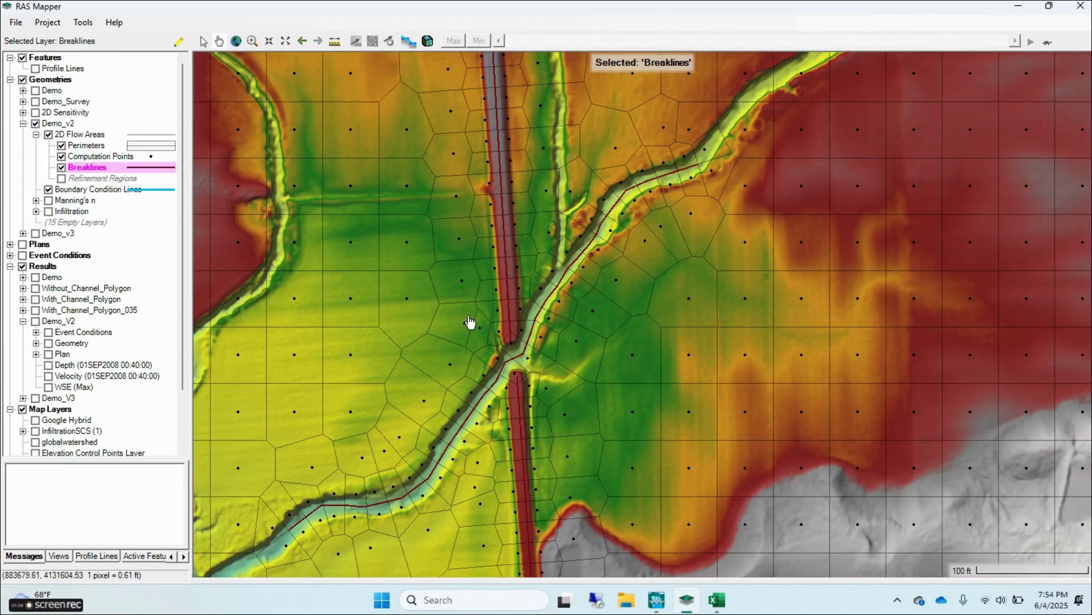
scroll(442, 344, up, 1)
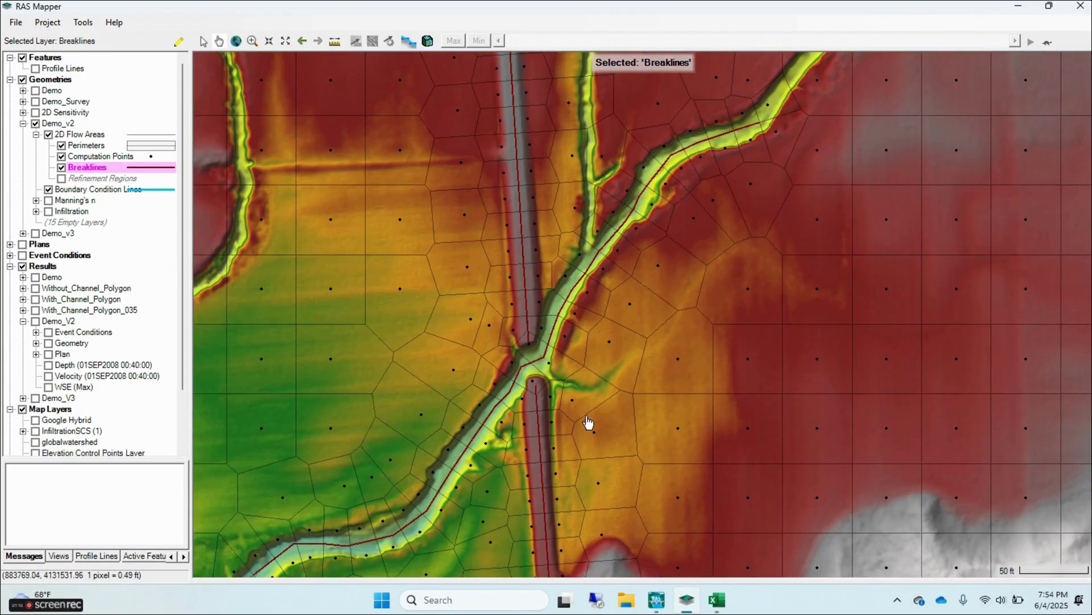
key(Down)
key(Down)
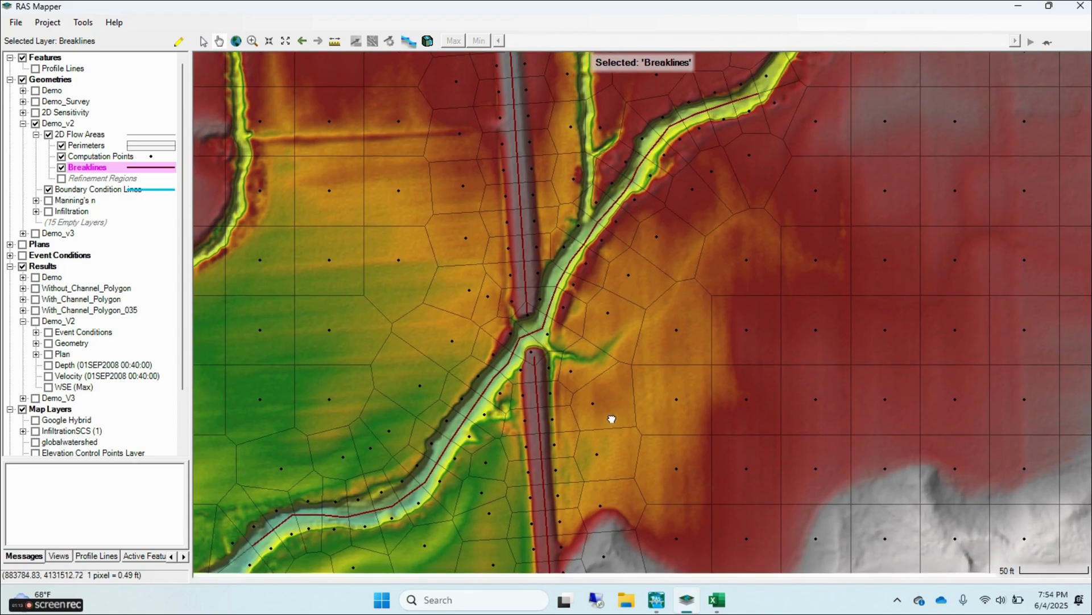
key(Down)
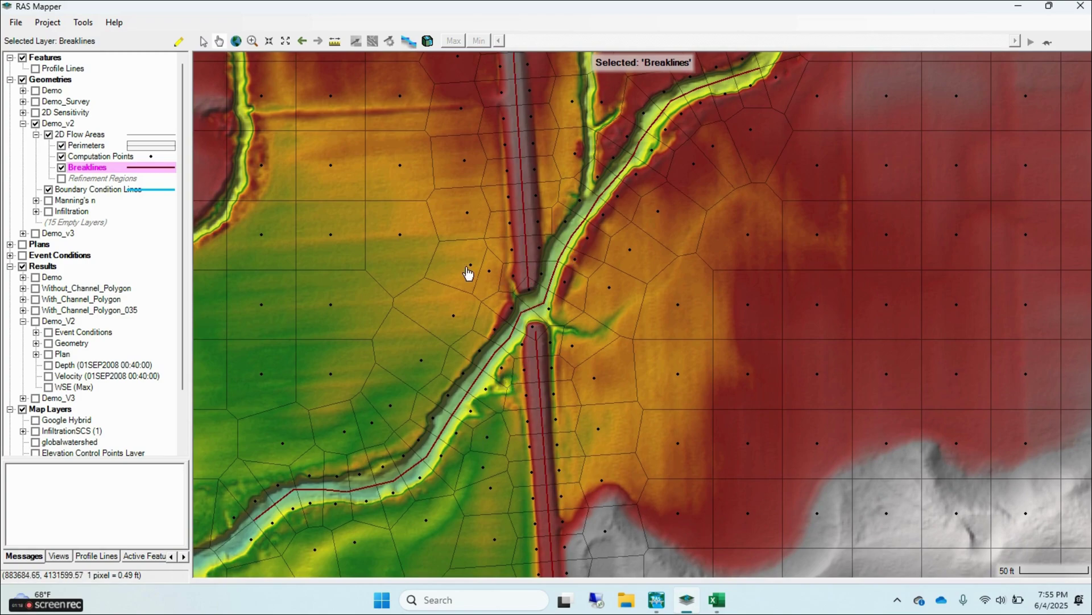
click(35, 322)
click(49, 365)
click(65, 366)
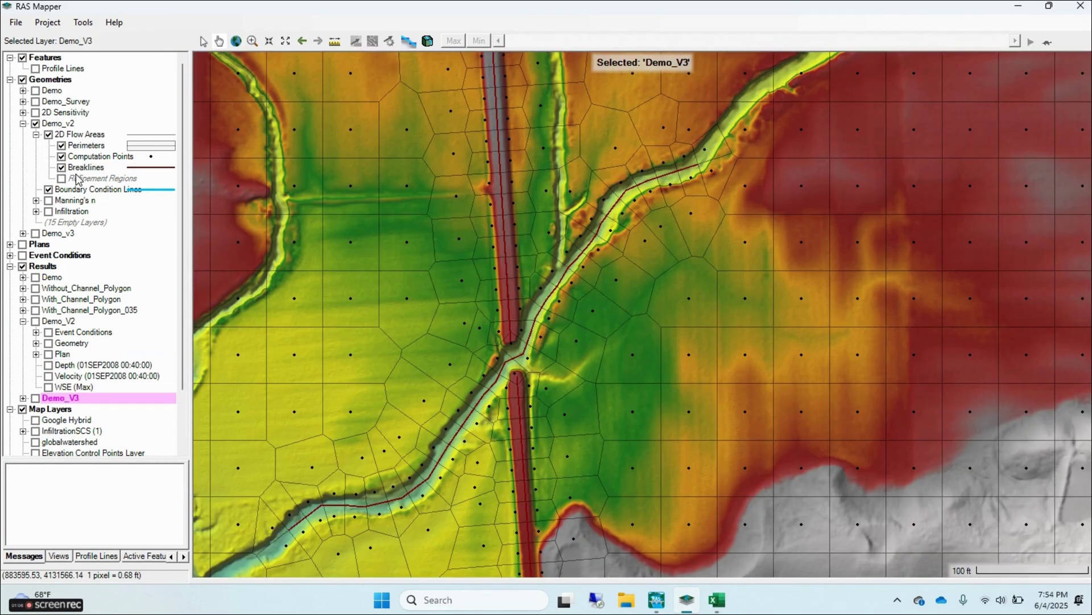
- Zoom into the channel crossing and turn off the animated particle traces
click(82, 178)
click(84, 167)
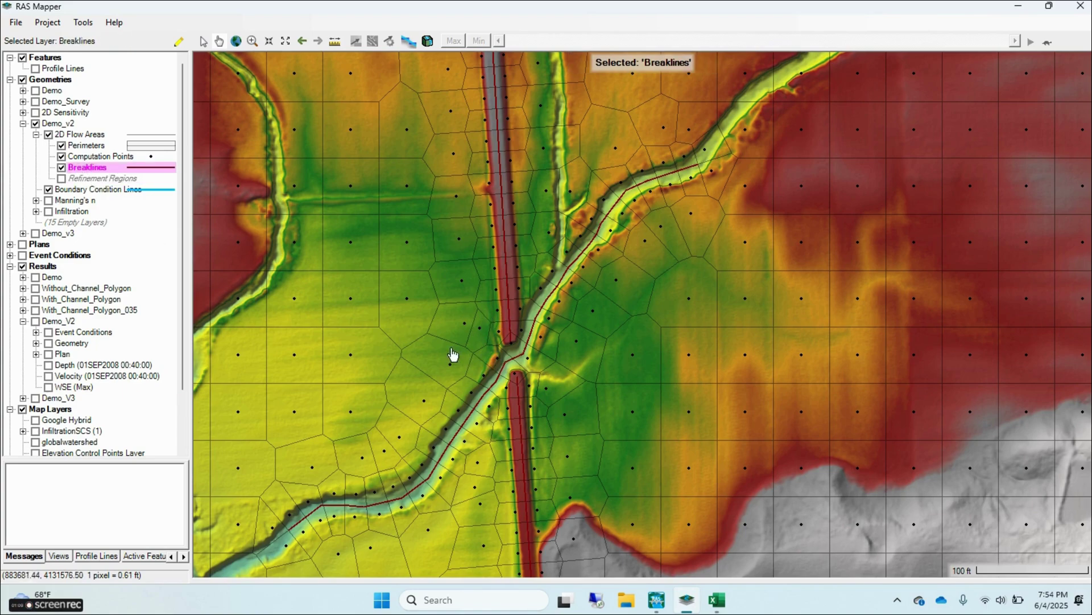
scroll(447, 353, up, 1)
scroll(592, 417, up, 2)
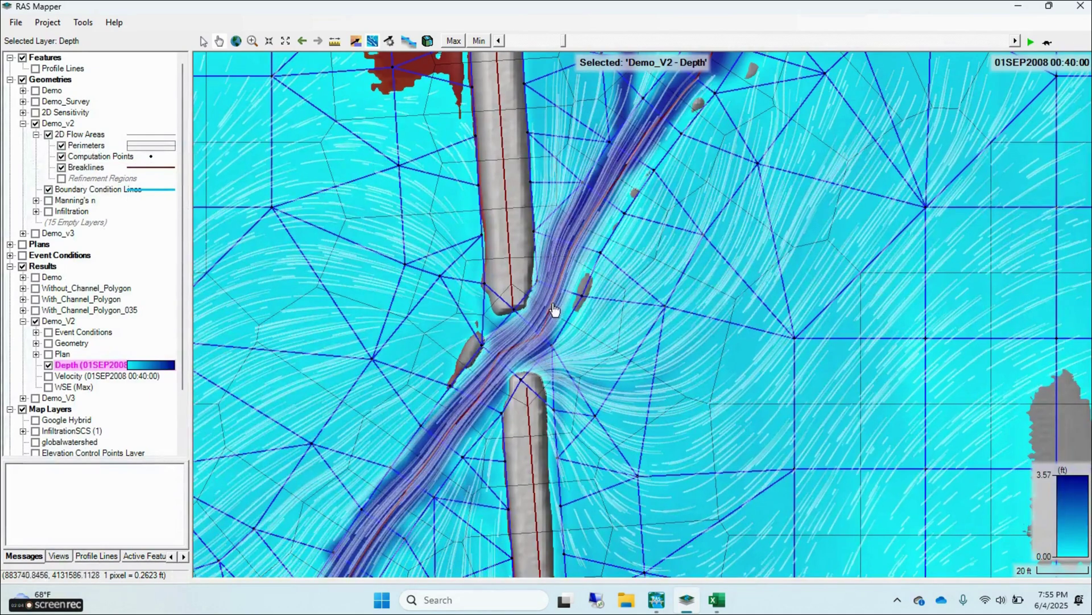
click(372, 41)
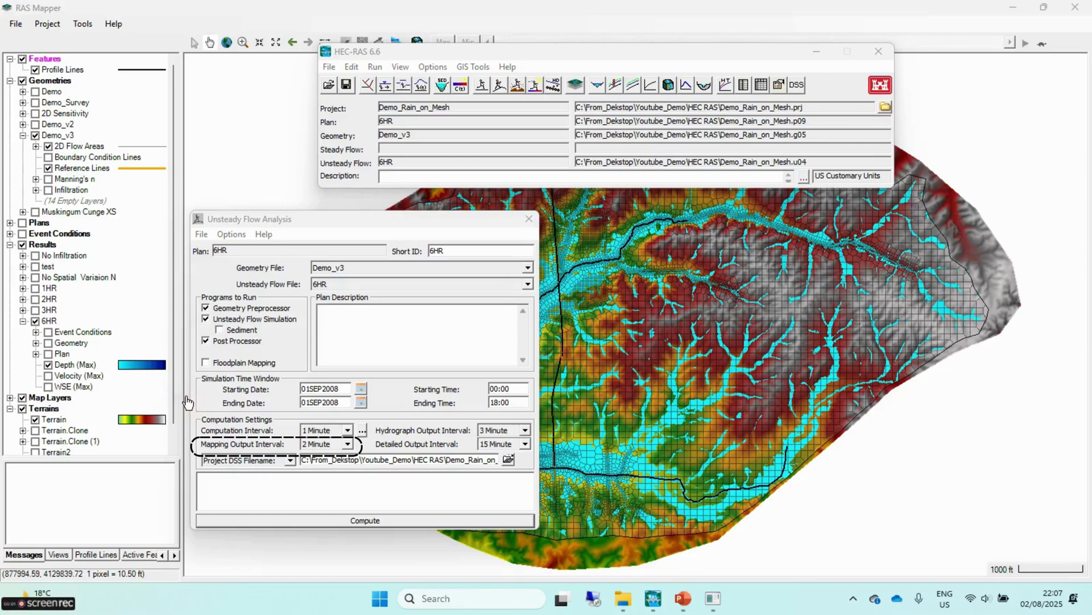
- Compute the 6HR unsteady plan, close the finished computations window, and return to RAS Mapper
click(295, 225)
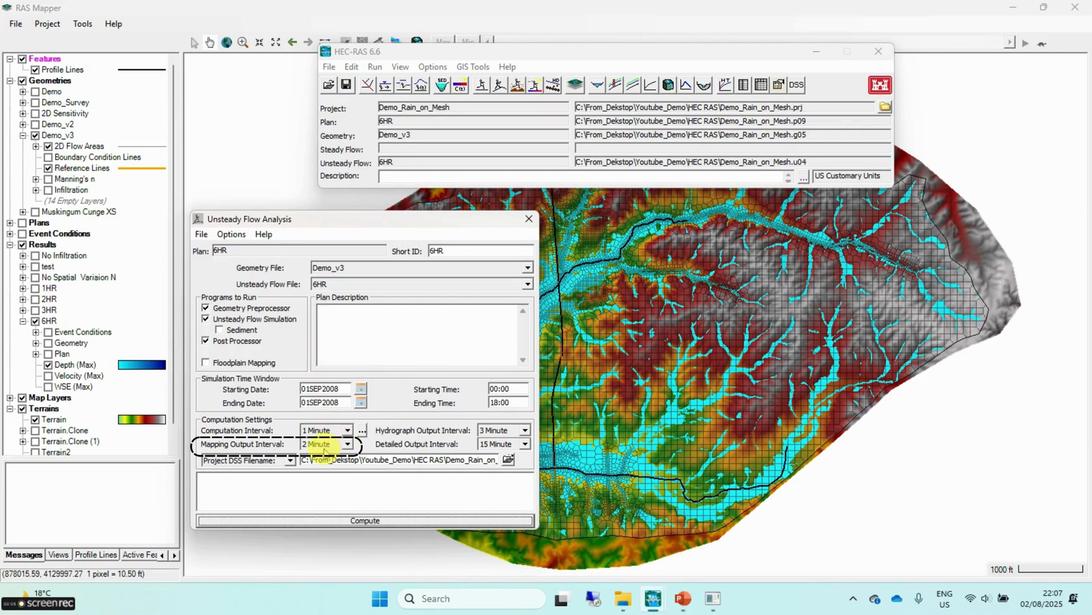
click(364, 521)
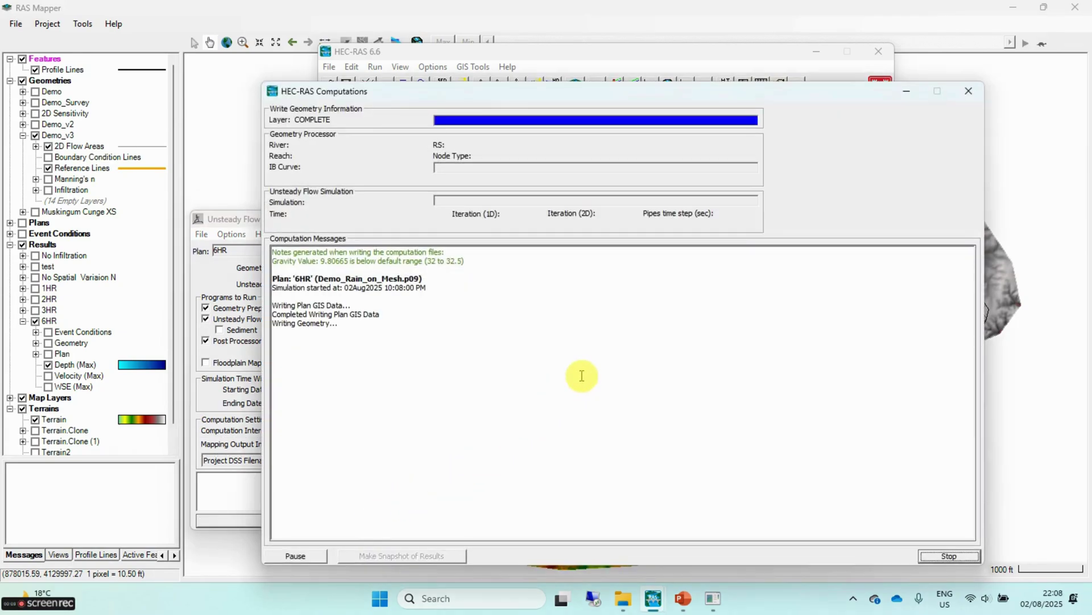
click(949, 556)
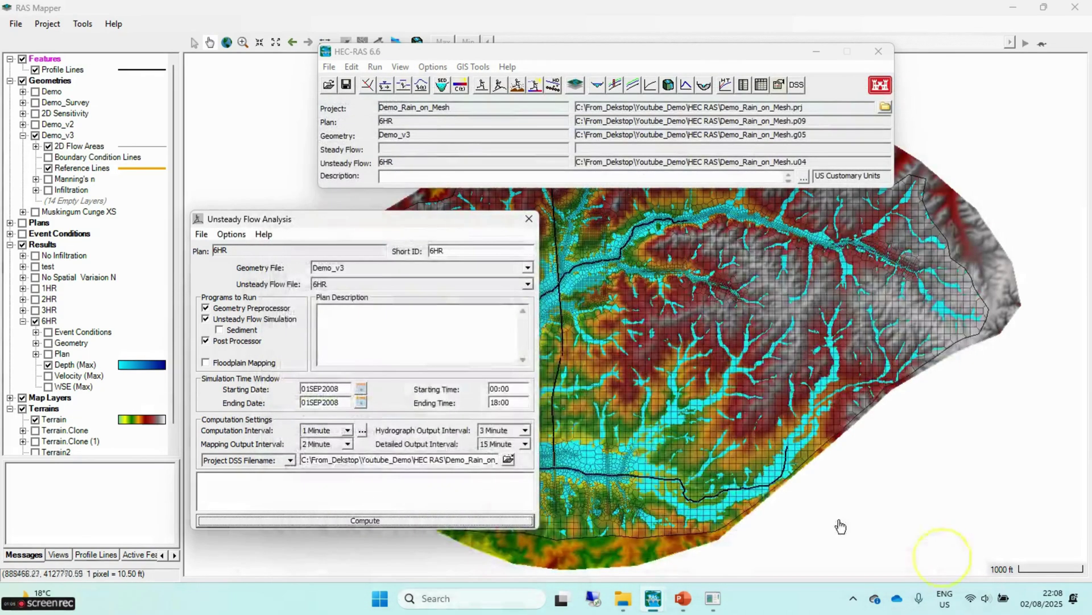
click(836, 464)
- Zoom in and plot the flow time series along Profile Line 3
click(77, 71)
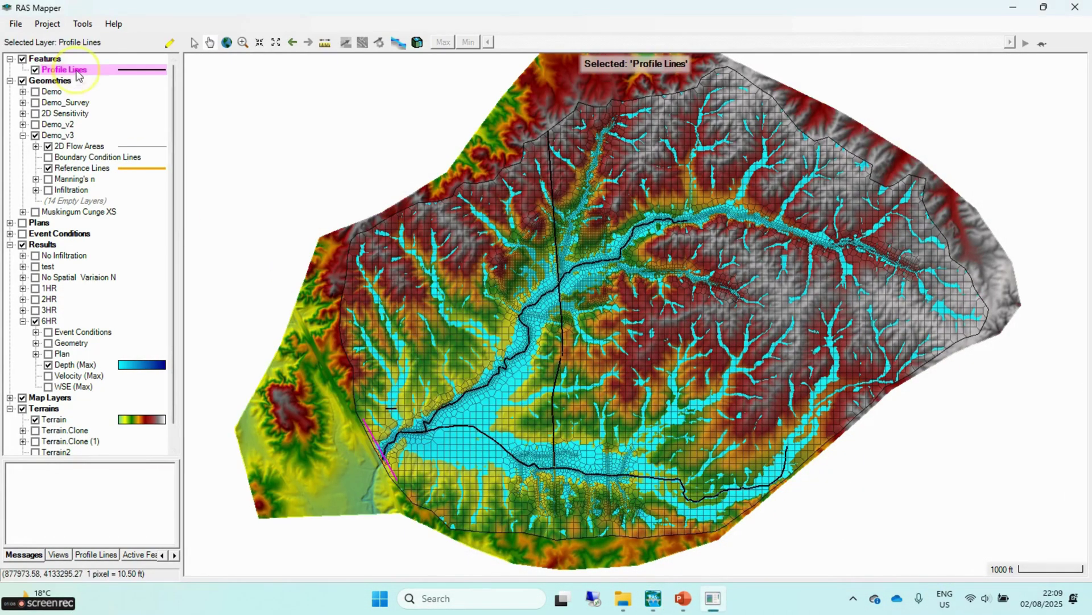
scroll(403, 444, up, 1)
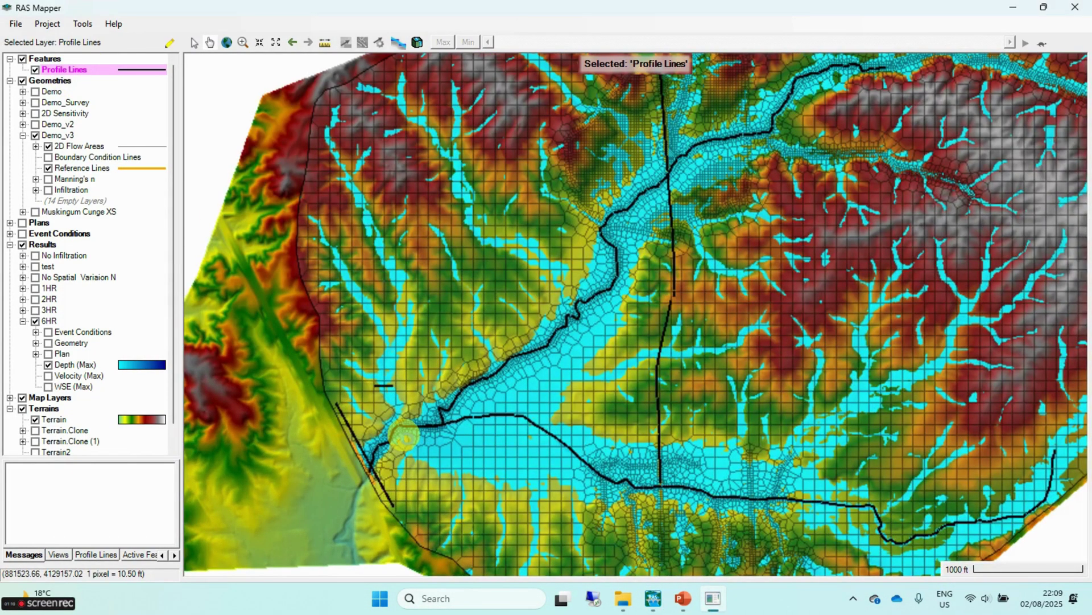
scroll(410, 448, up, 1)
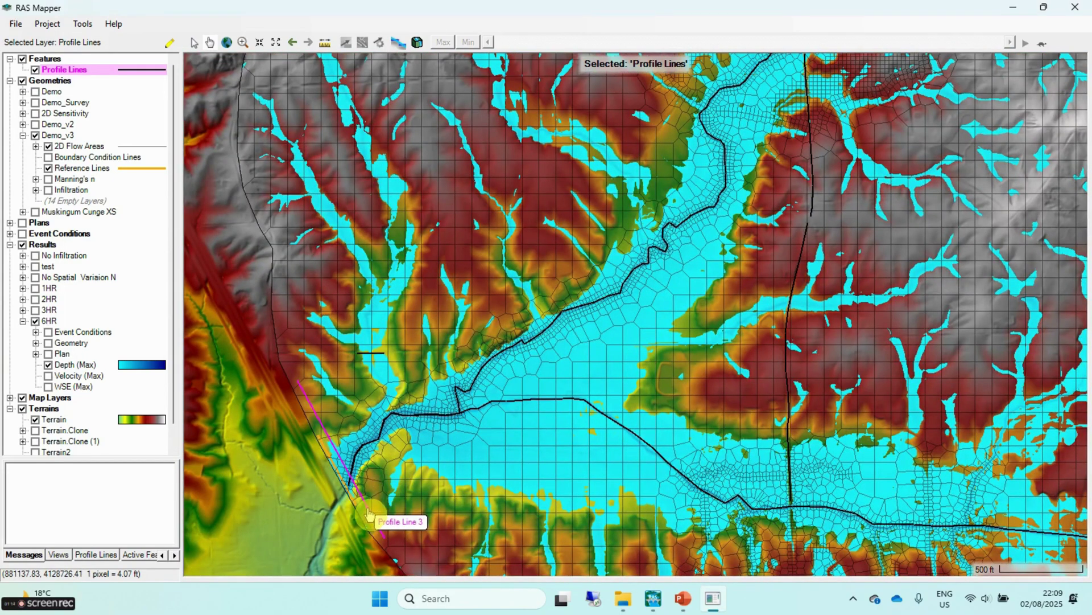
right_click(370, 512)
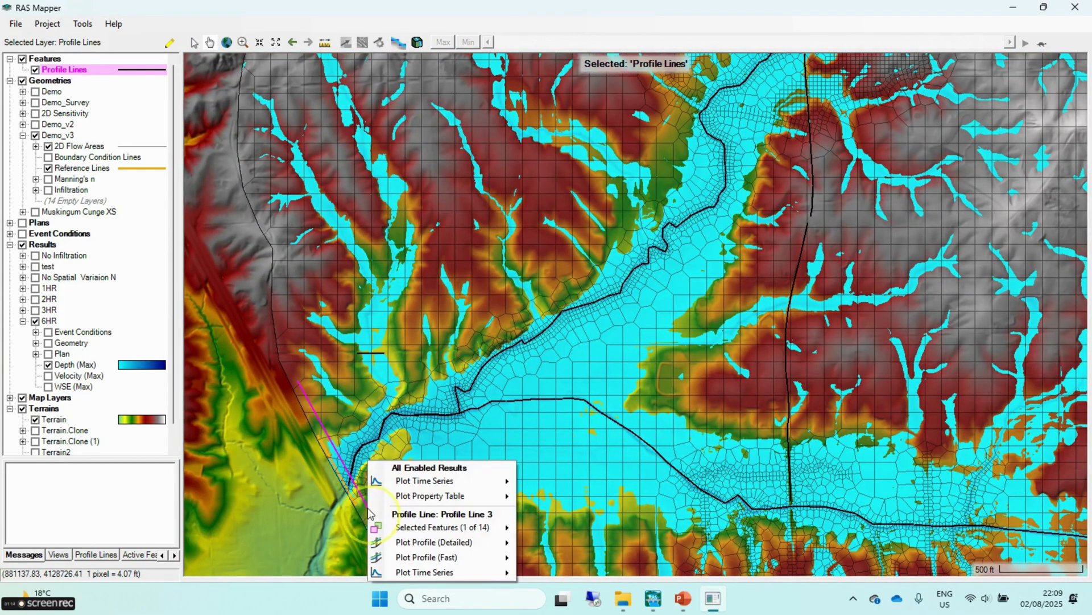
mouse_move(475, 576)
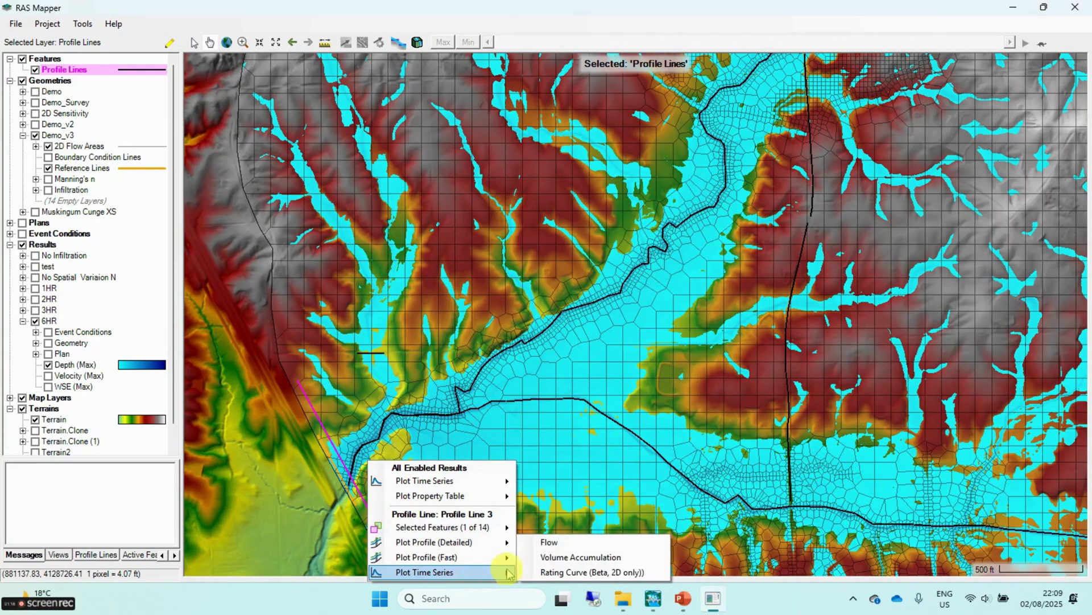
click(532, 557)
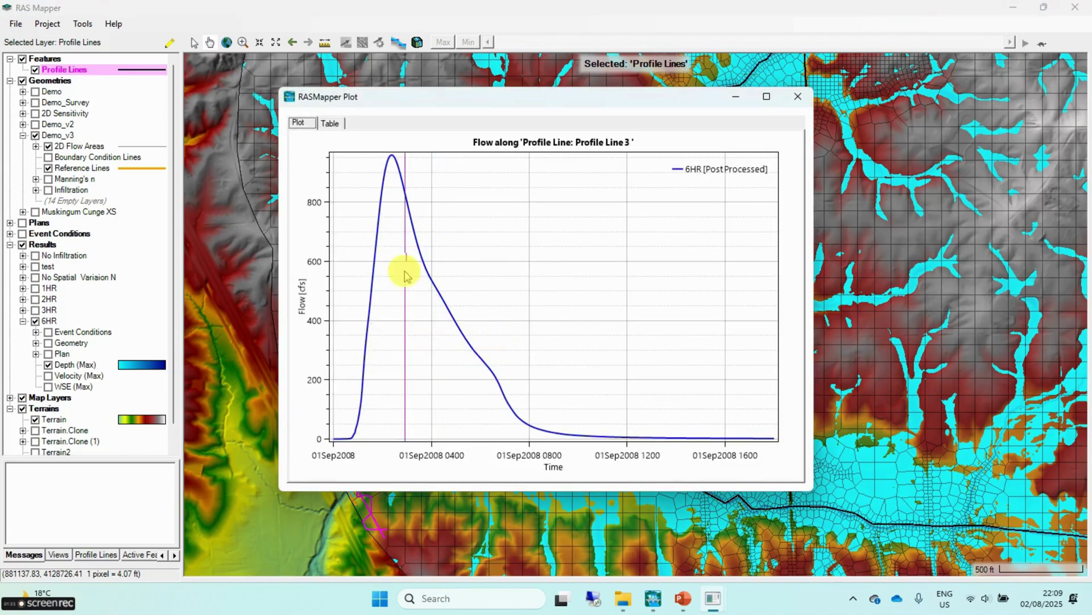
- Review the hydrograph table with a widened Time column, then return to the plot and Unsteady Flow Analysis
mouse_move(397, 188)
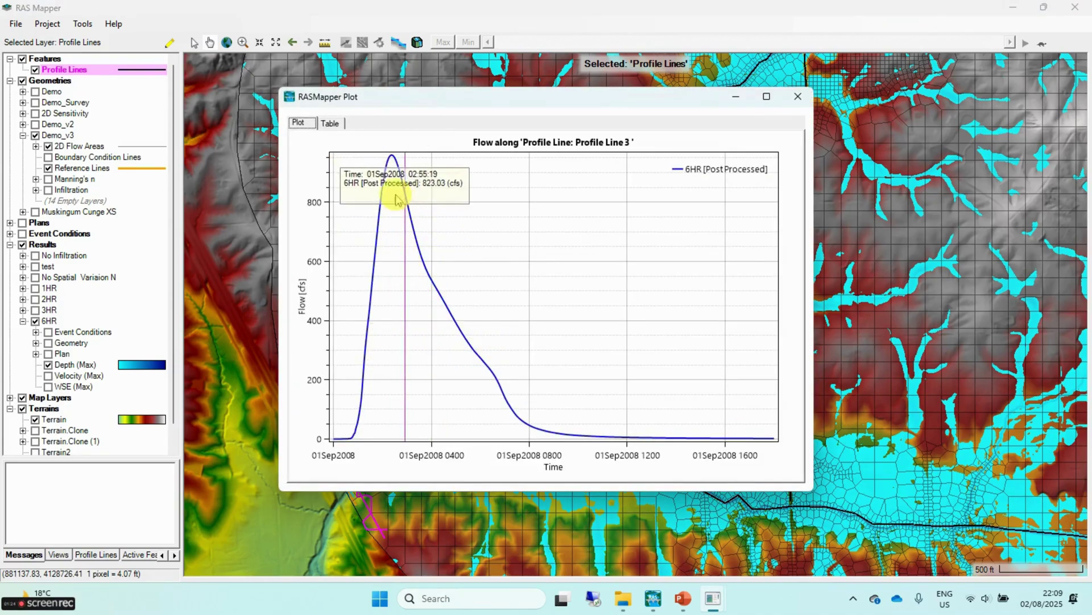
click(333, 123)
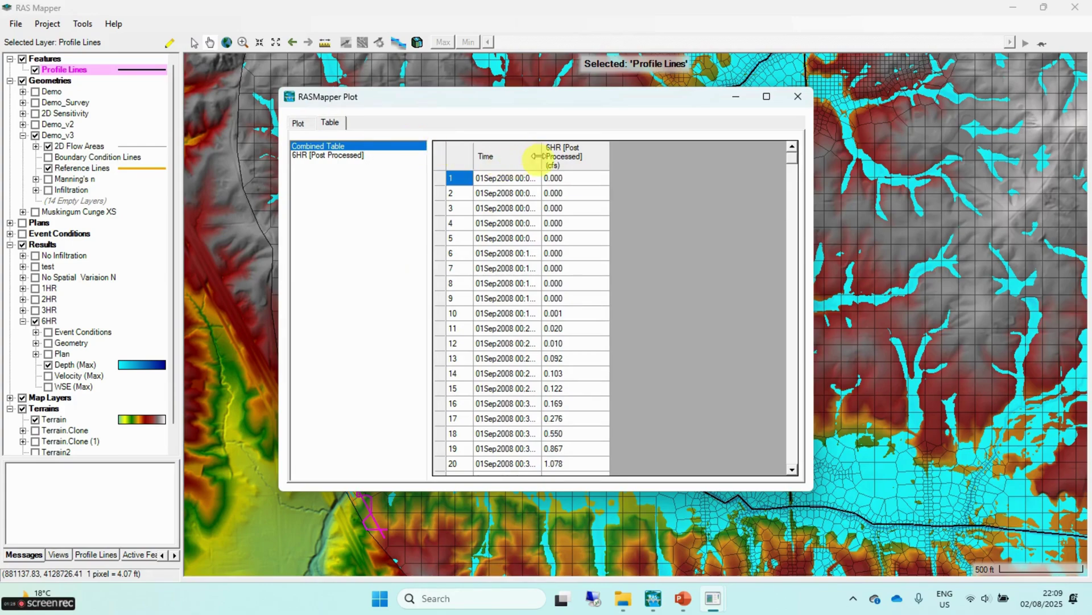
drag(542, 160, 714, 174)
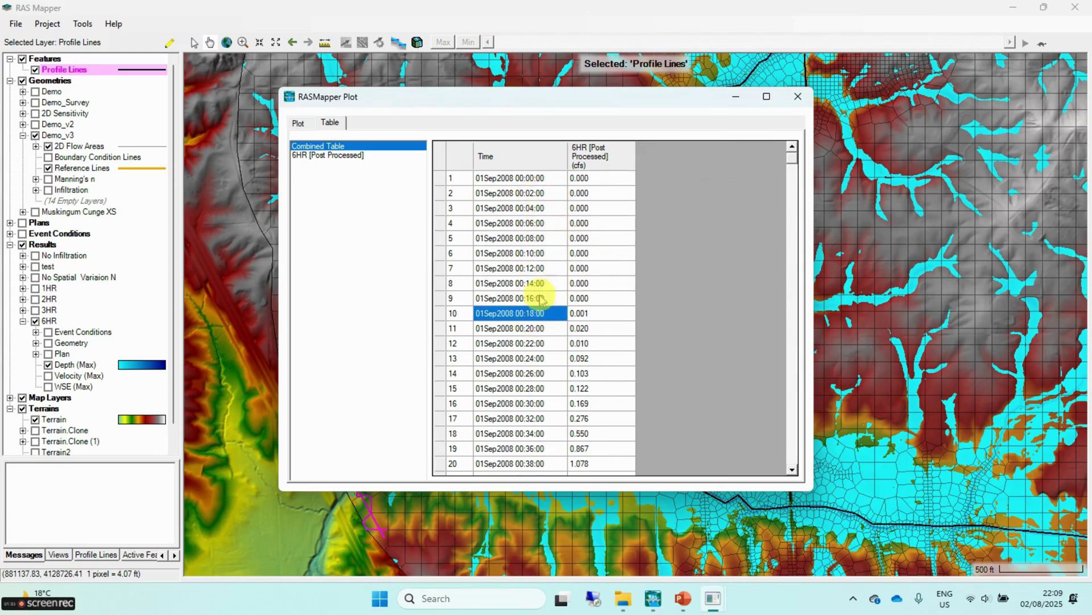
scroll(540, 298, down, 4)
click(301, 126)
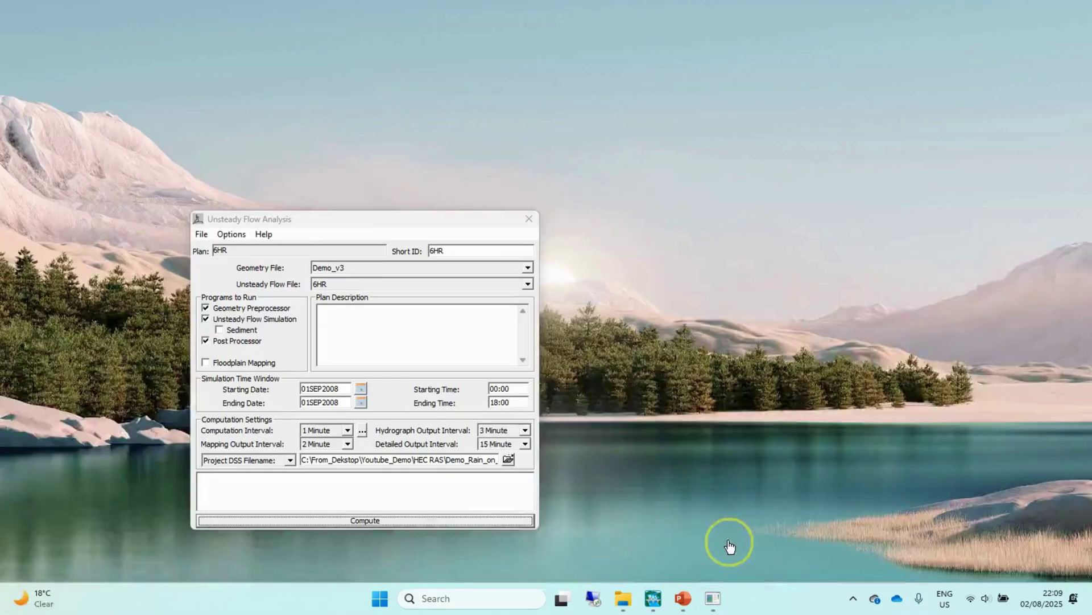
click(732, 541)
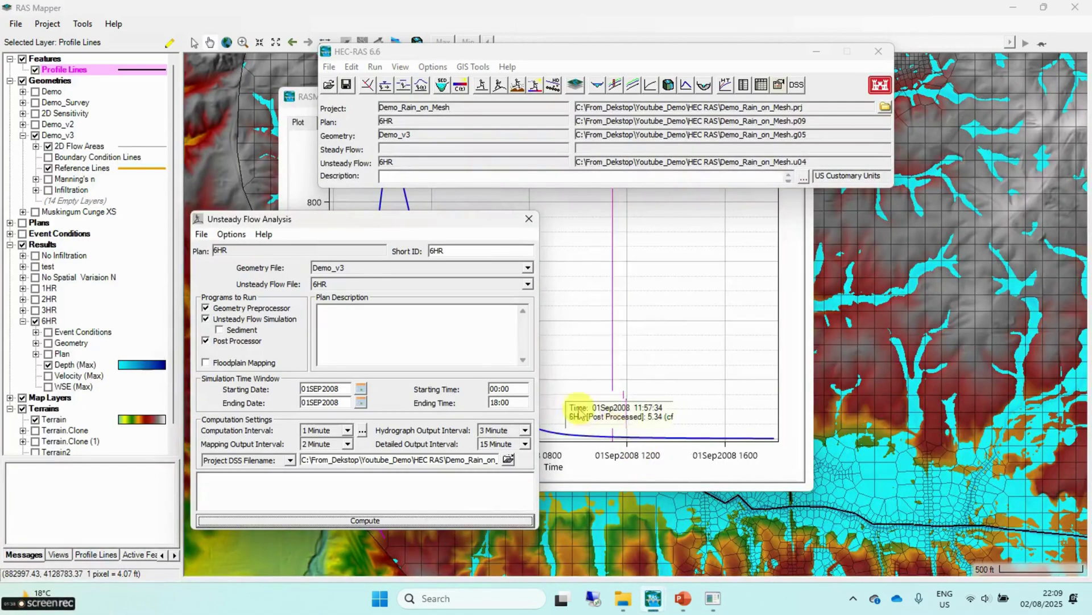